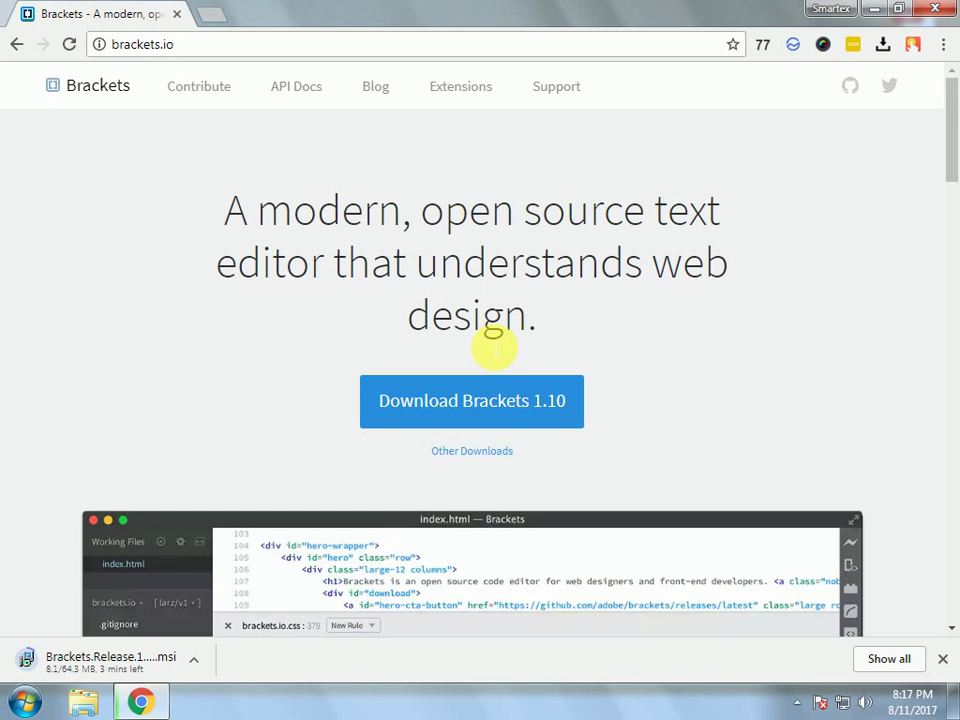
# Minimise the browser and check the Downloads folder for the Brackets.Release.1.10 installer
pyautogui.scroll(-2, 58, 321)
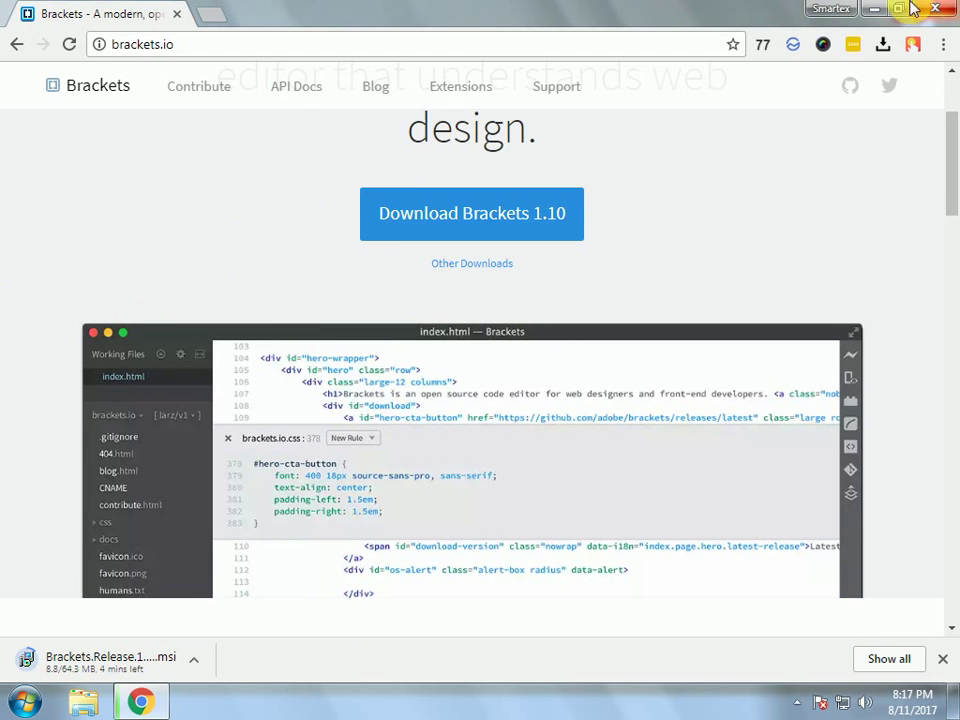
pyautogui.click(874, 9)
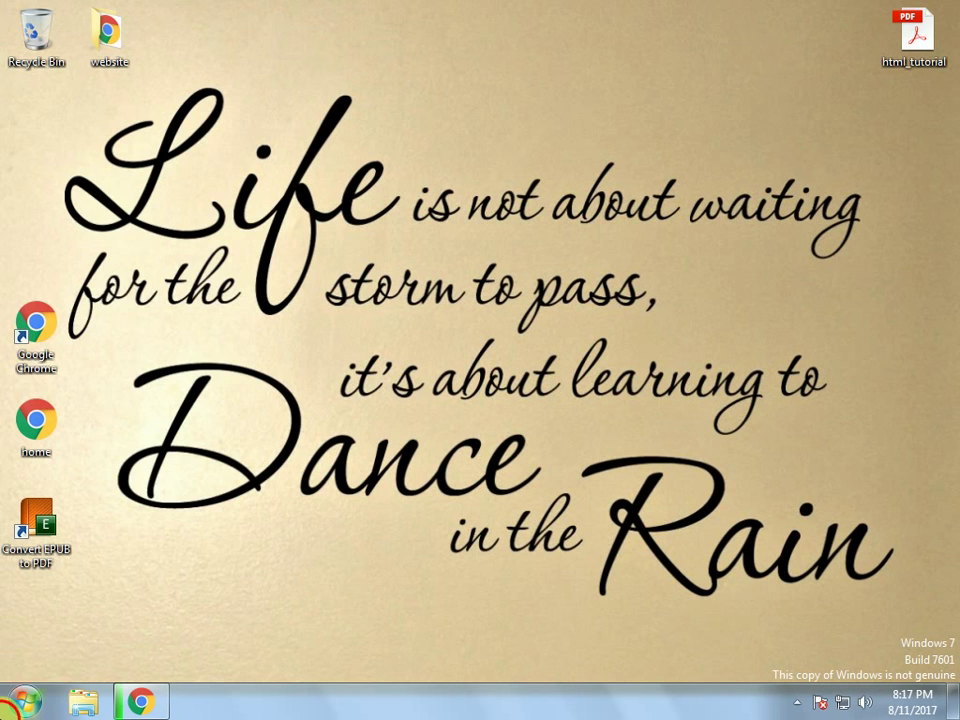
pyautogui.click(25, 702)
pyautogui.click(760, 386)
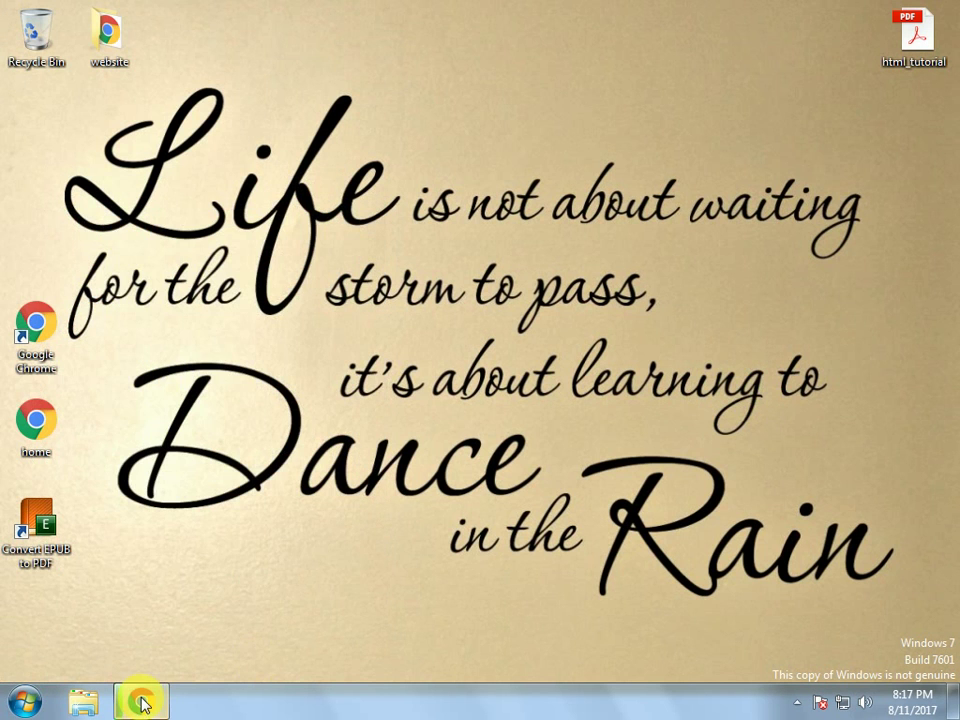
pyautogui.click(88, 702)
pyautogui.click(232, 216)
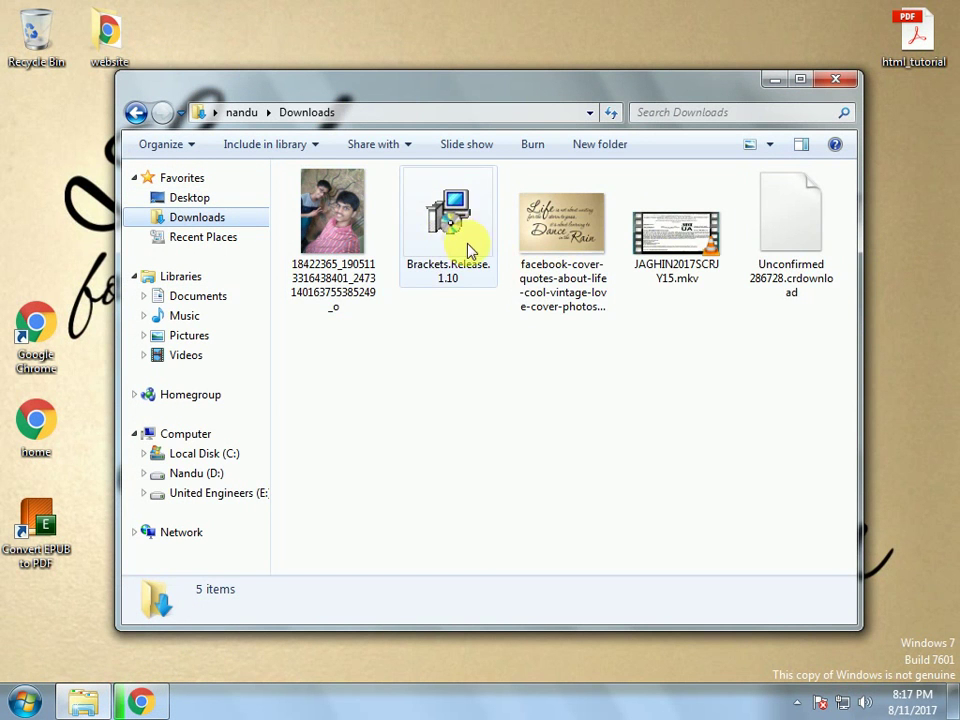
pyautogui.click(452, 232)
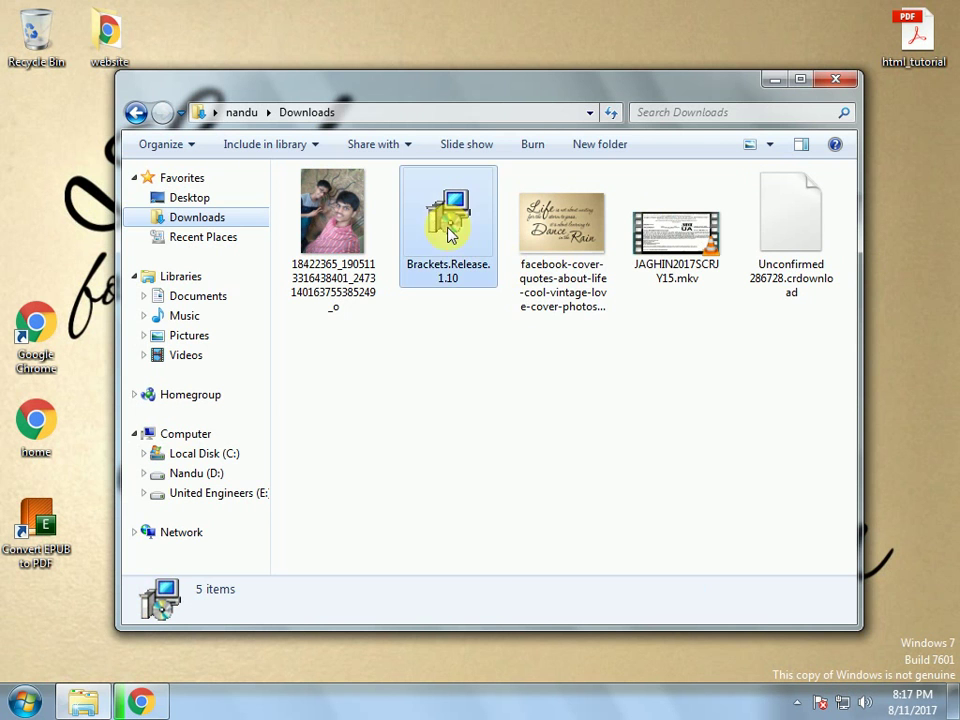
pyautogui.click(836, 79)
# Close Chrome and cancel its Brackets download in progress
pyautogui.rightClick(140, 702)
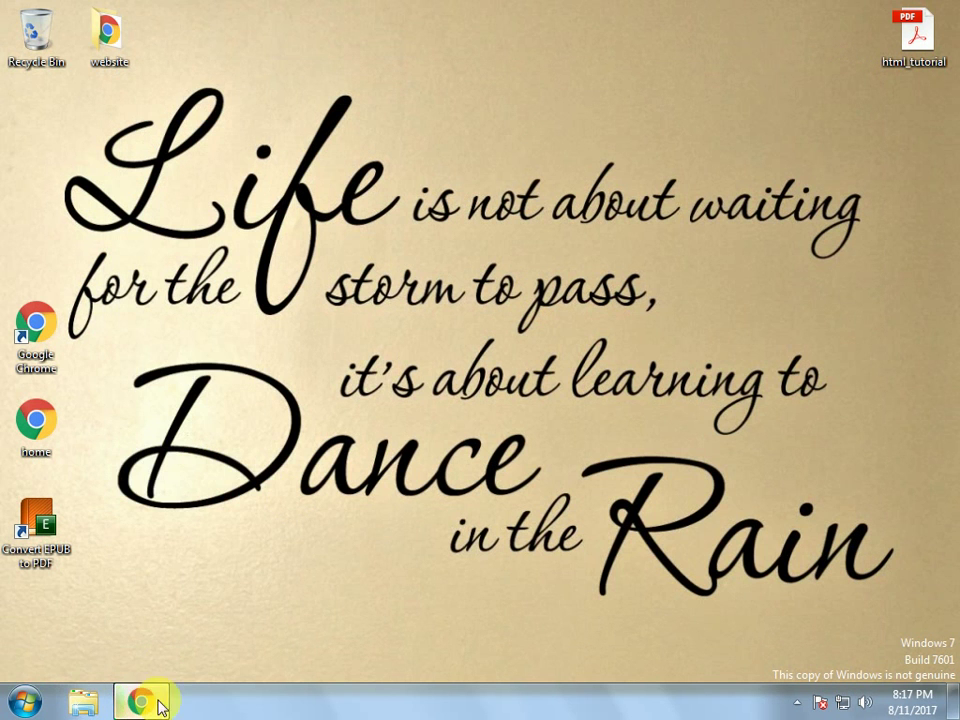
pyautogui.click(148, 650)
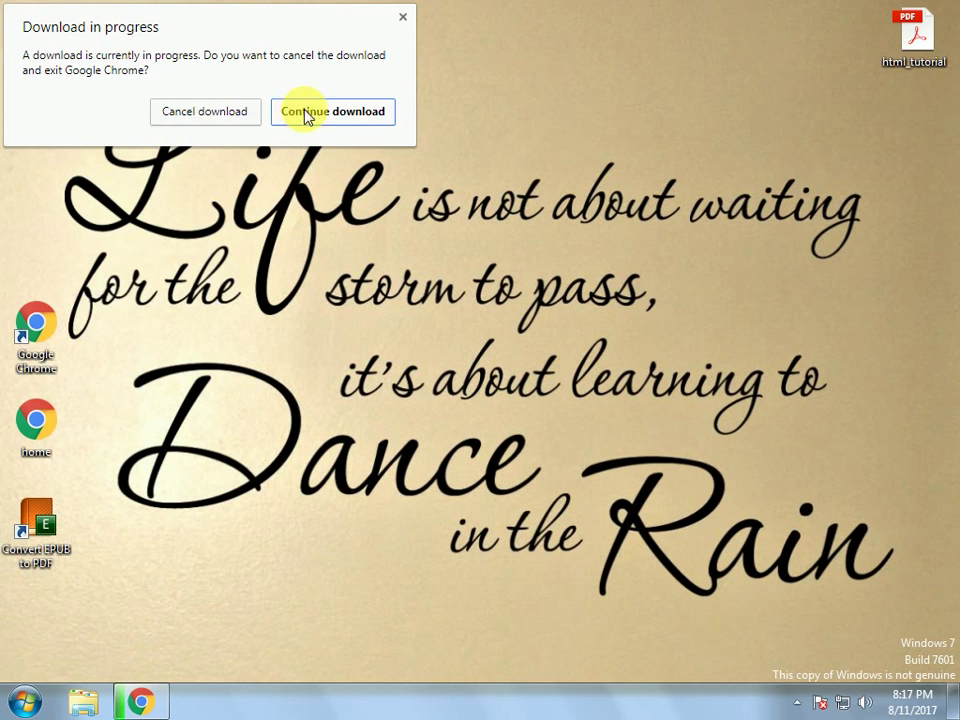
pyautogui.click(234, 116)
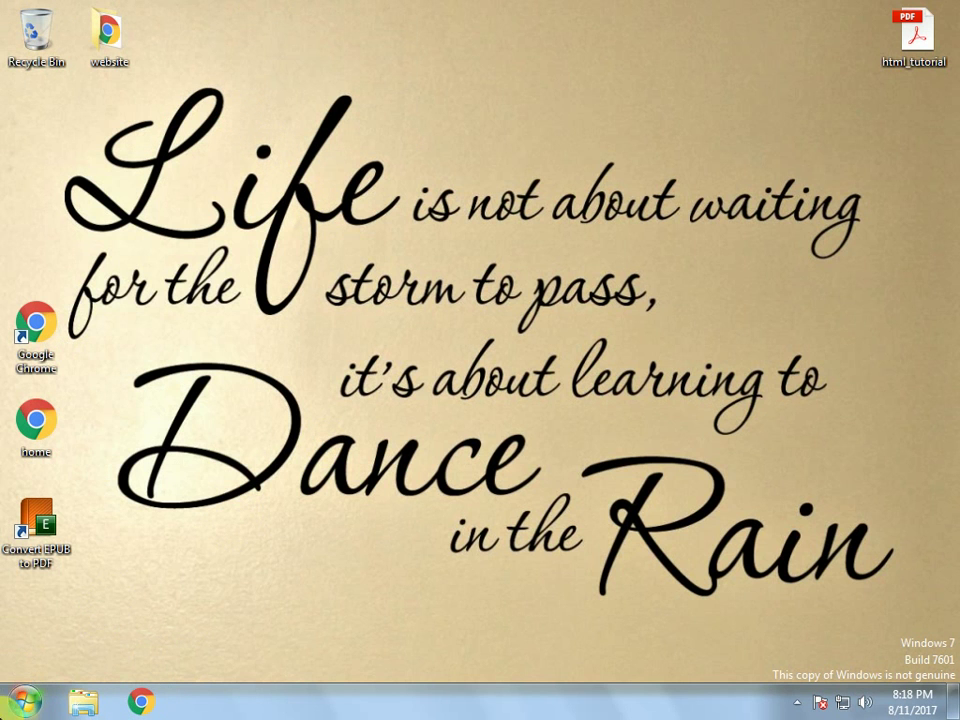
# Open the Brackets.Release.1.10 installer package from the Downloads folder
pyautogui.click(24, 701)
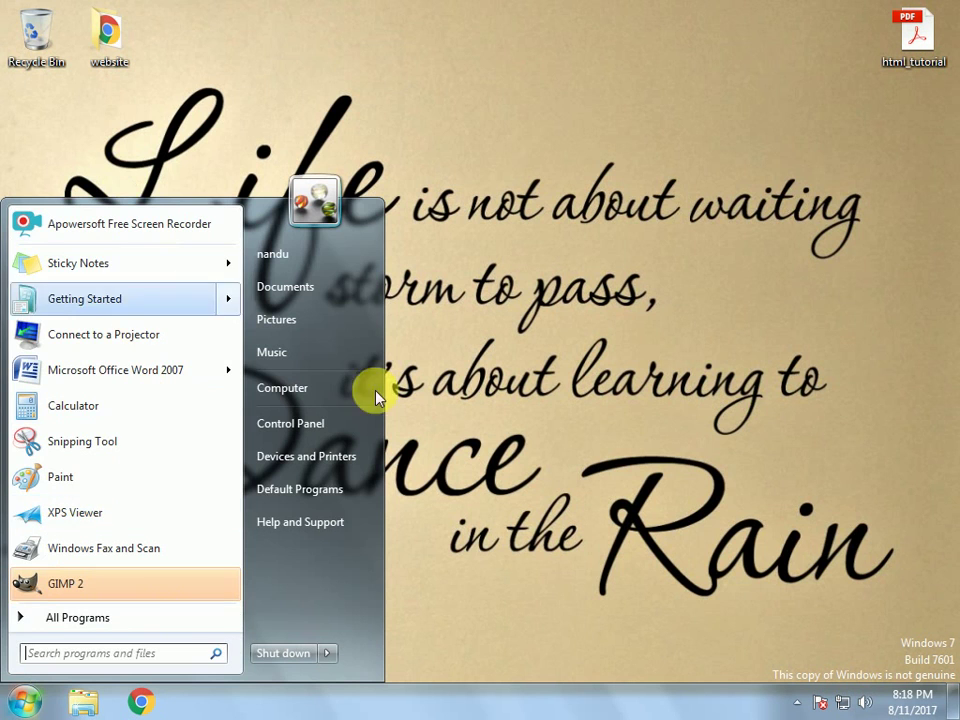
pyautogui.click(290, 388)
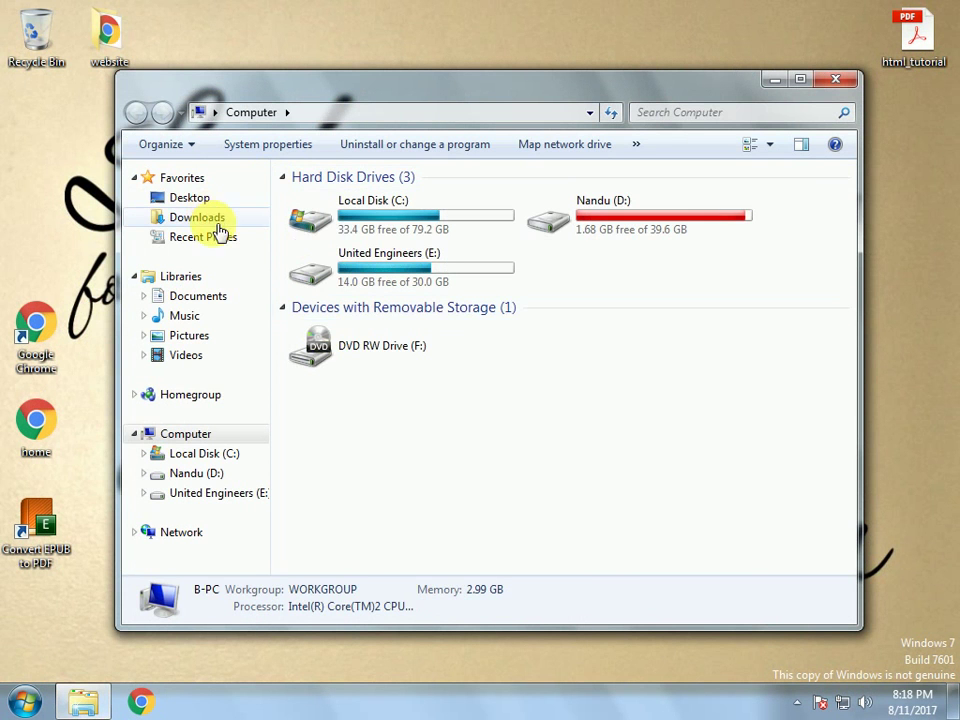
pyautogui.click(222, 219)
pyautogui.click(436, 214)
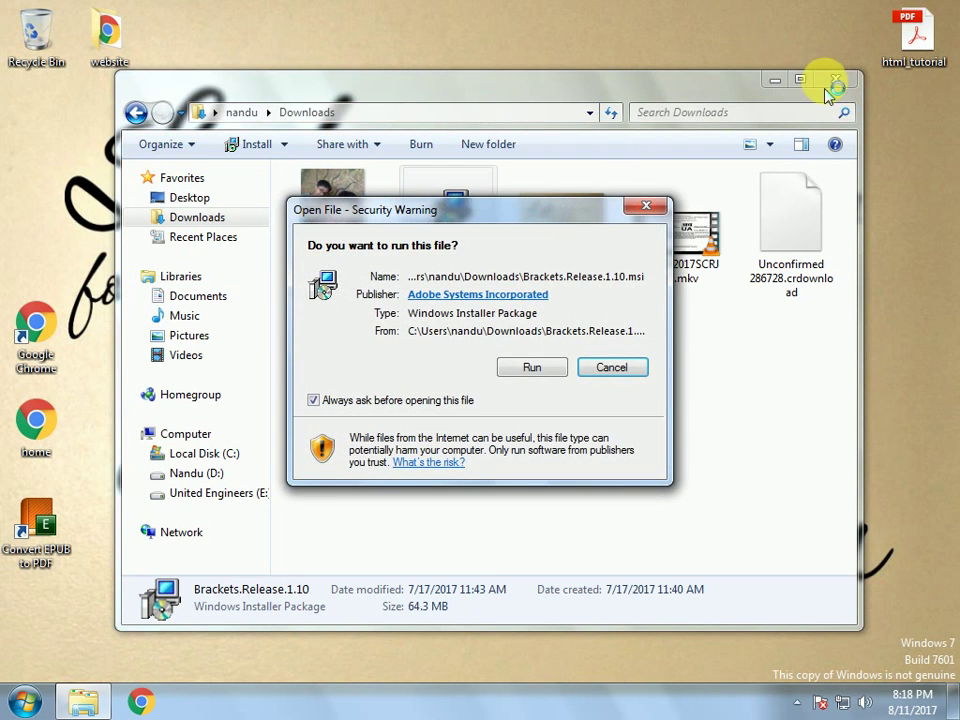
# Allow the installer to run and install Brackets to C:\Program Files (x86)\Brackets\ with the default options
pyautogui.click(532, 367)
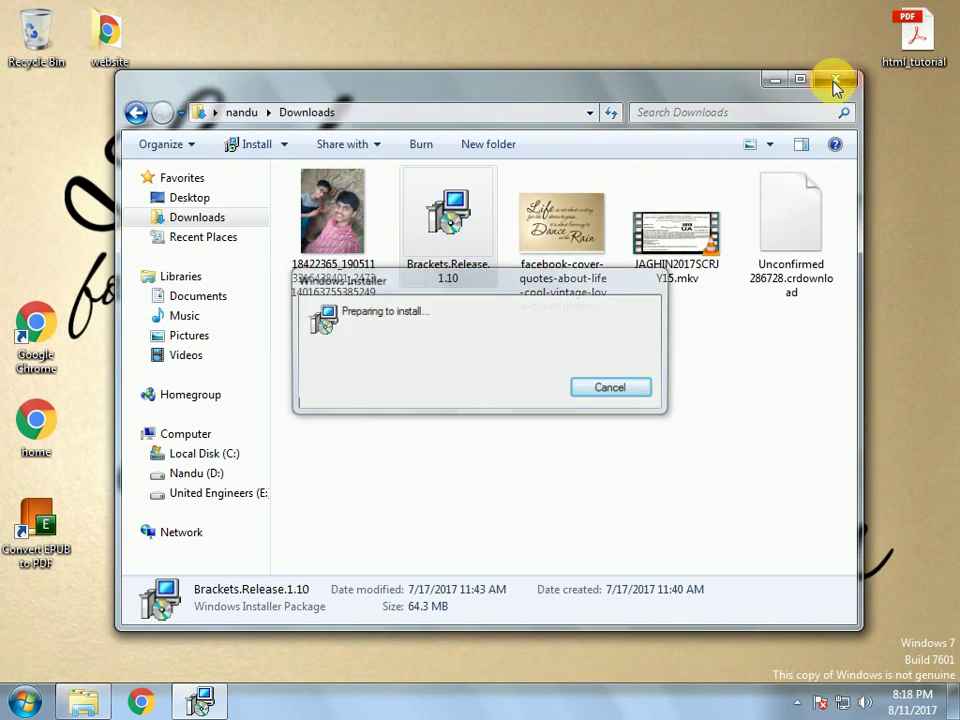
pyautogui.click(835, 79)
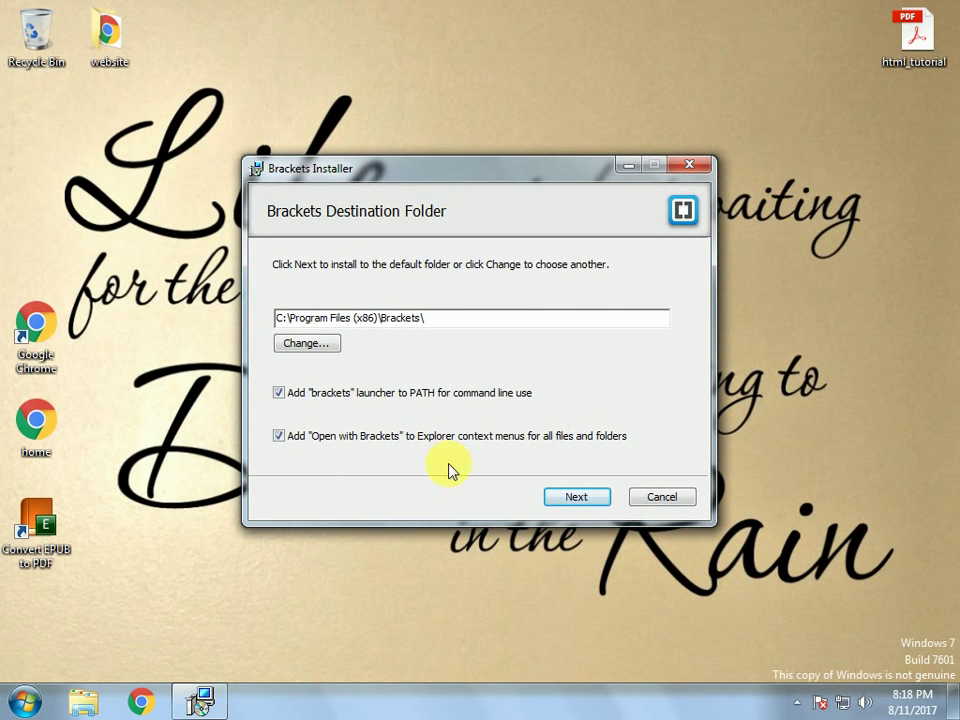
pyautogui.click(588, 499)
pyautogui.click(568, 499)
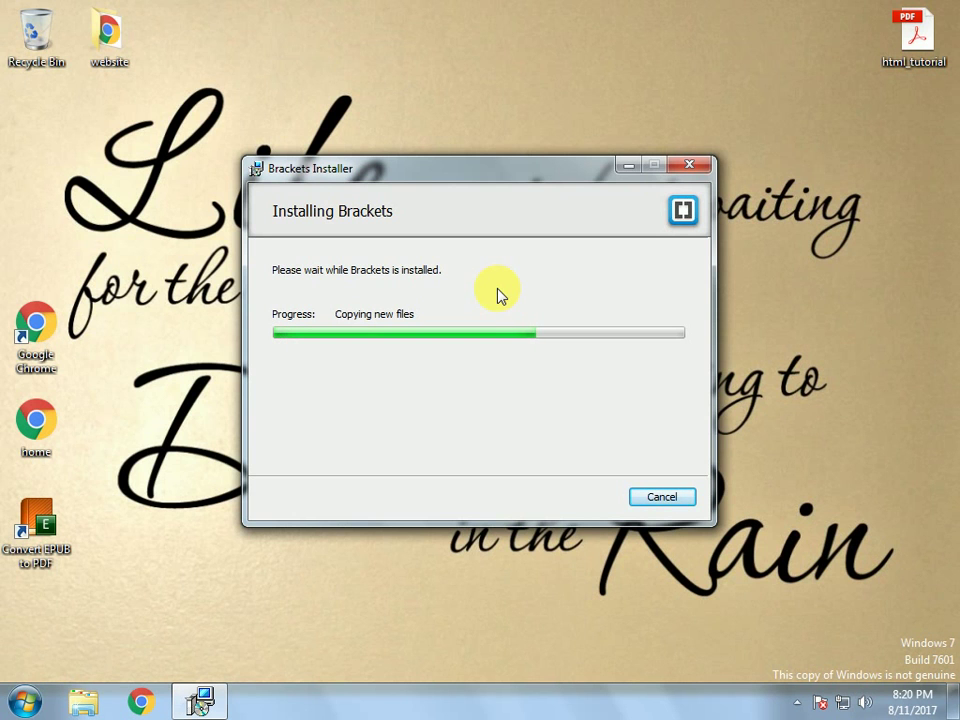
pyautogui.click(20, 702)
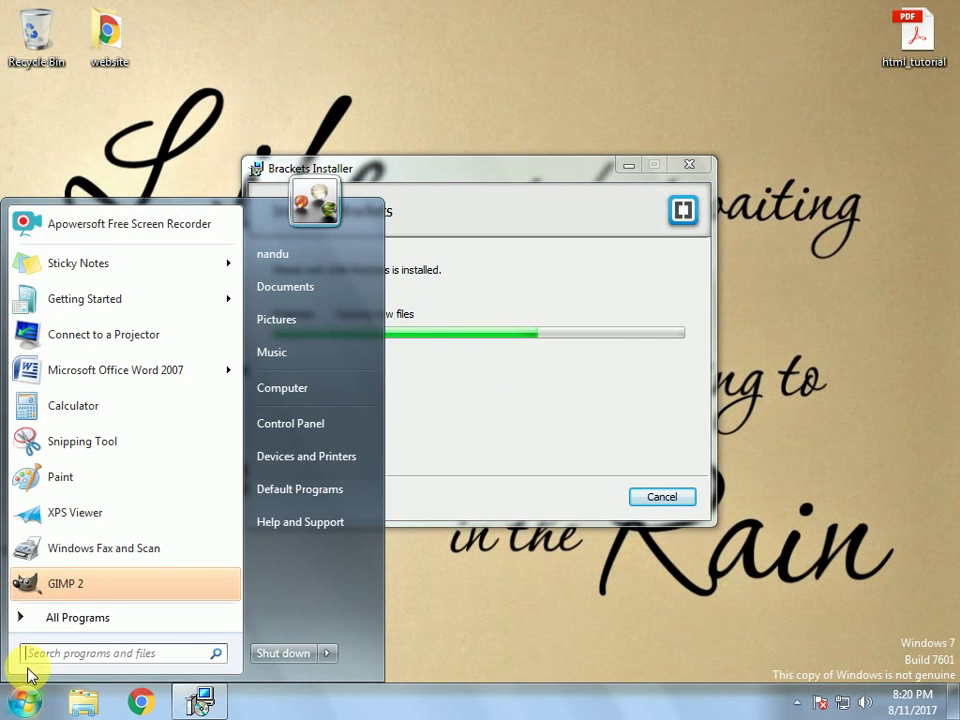
pyautogui.click(70, 625)
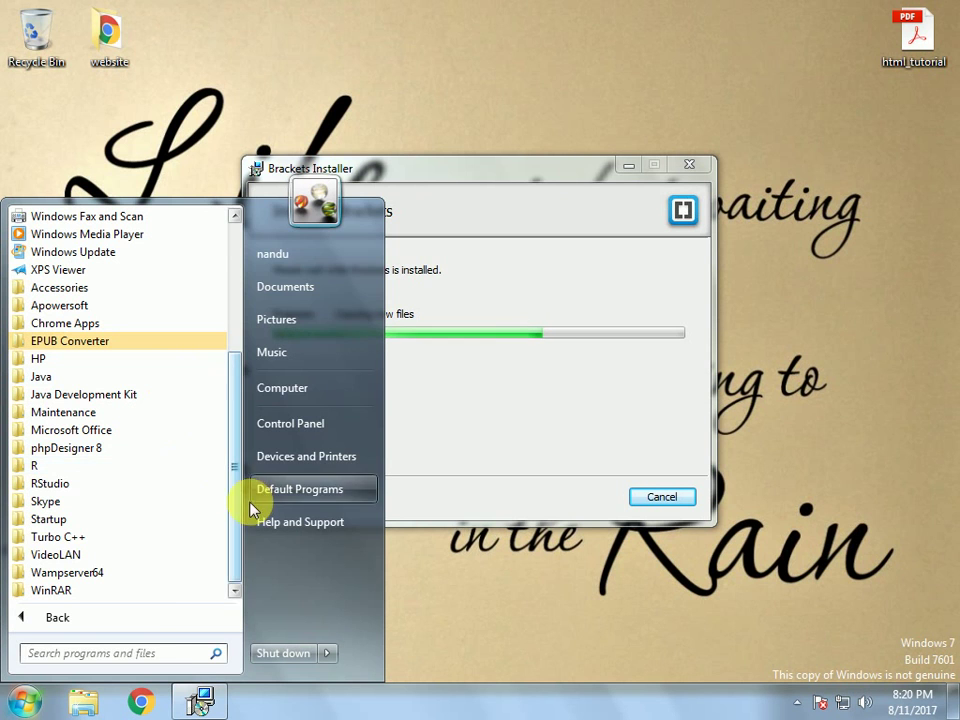
pyautogui.click(160, 654)
pyautogui.write('b')
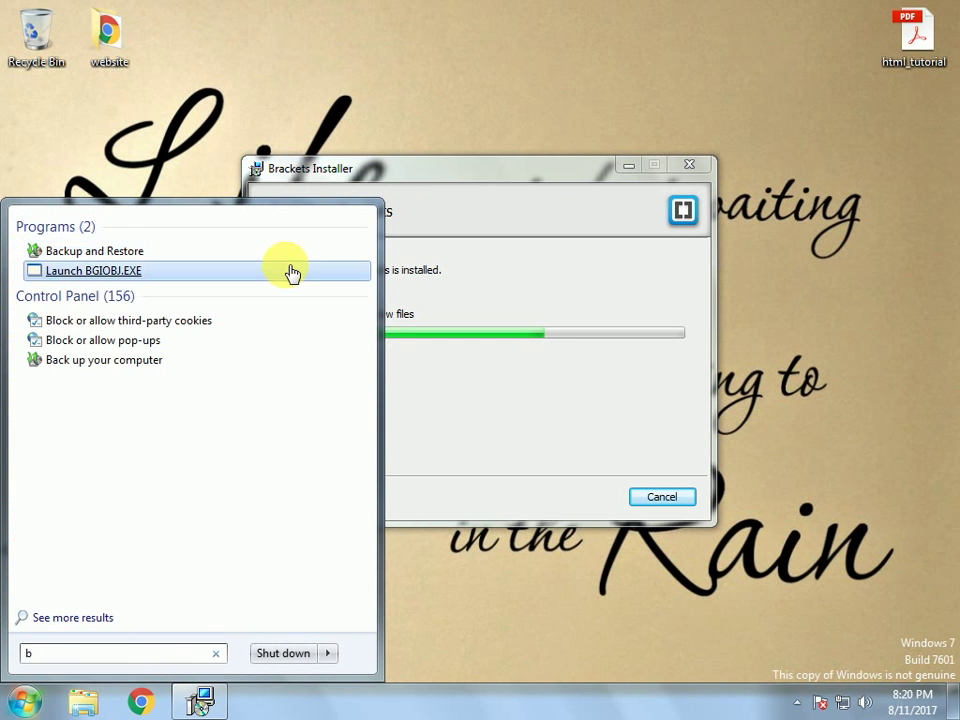
pyautogui.press('BackSpace')
pyautogui.click(536, 437)
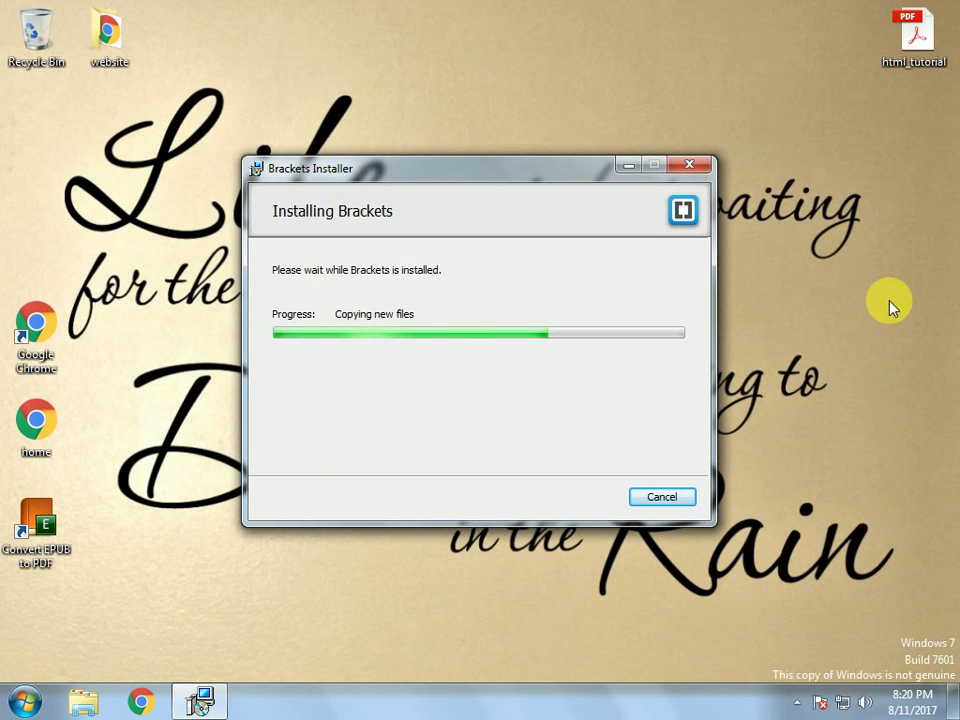
pyautogui.click(797, 703)
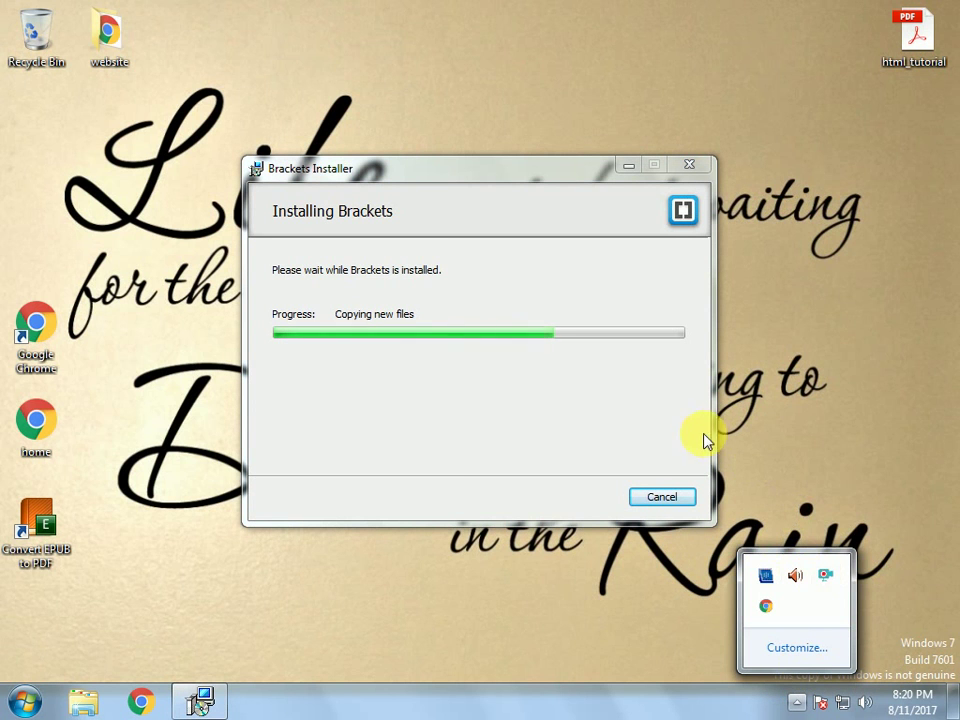
pyautogui.rightClick(830, 576)
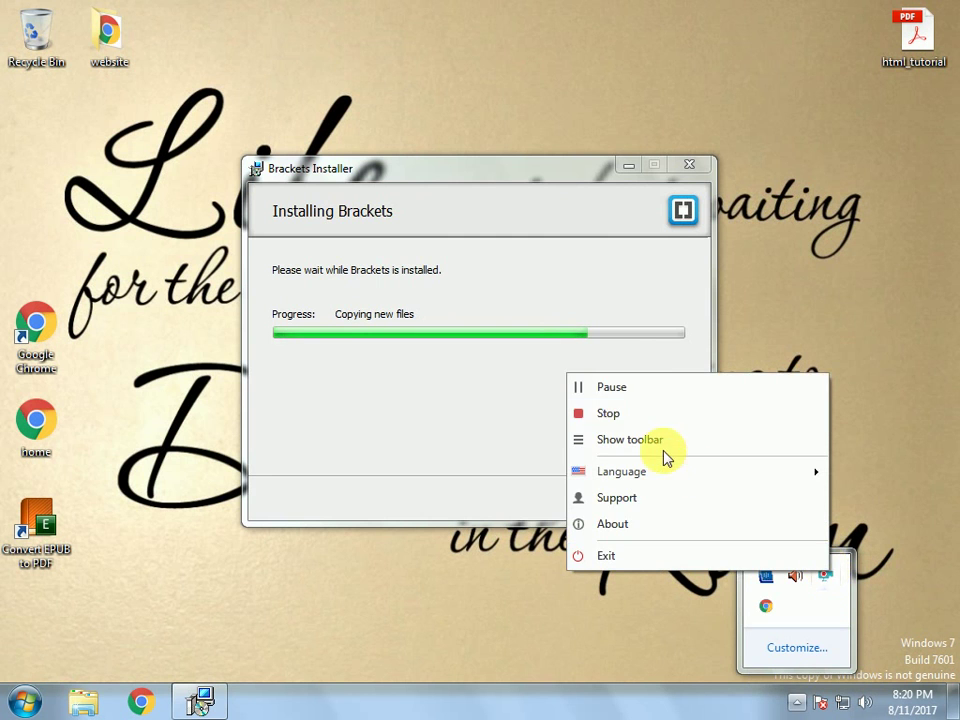
pyautogui.click(645, 399)
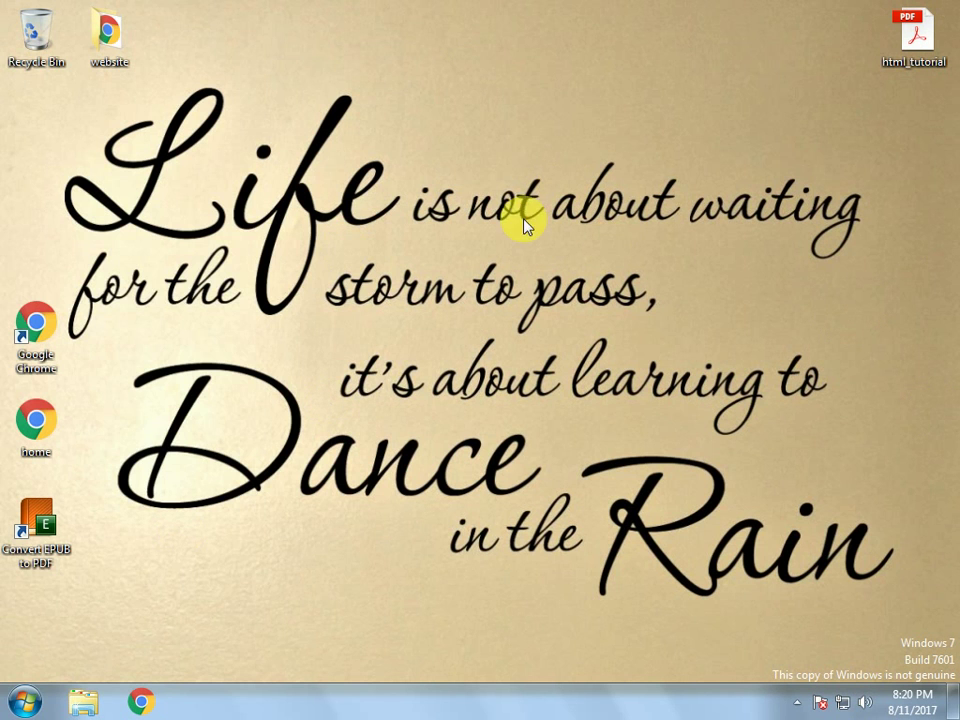
# Launch the newly installed Brackets editor and create a new blank file
pyautogui.click(24, 702)
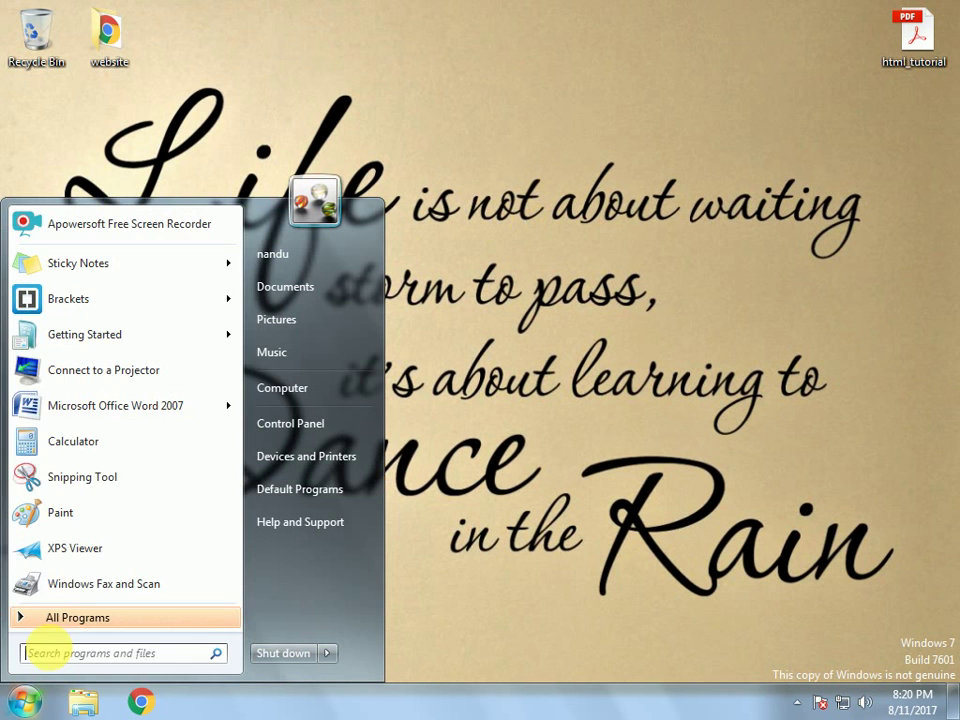
pyautogui.click(130, 315)
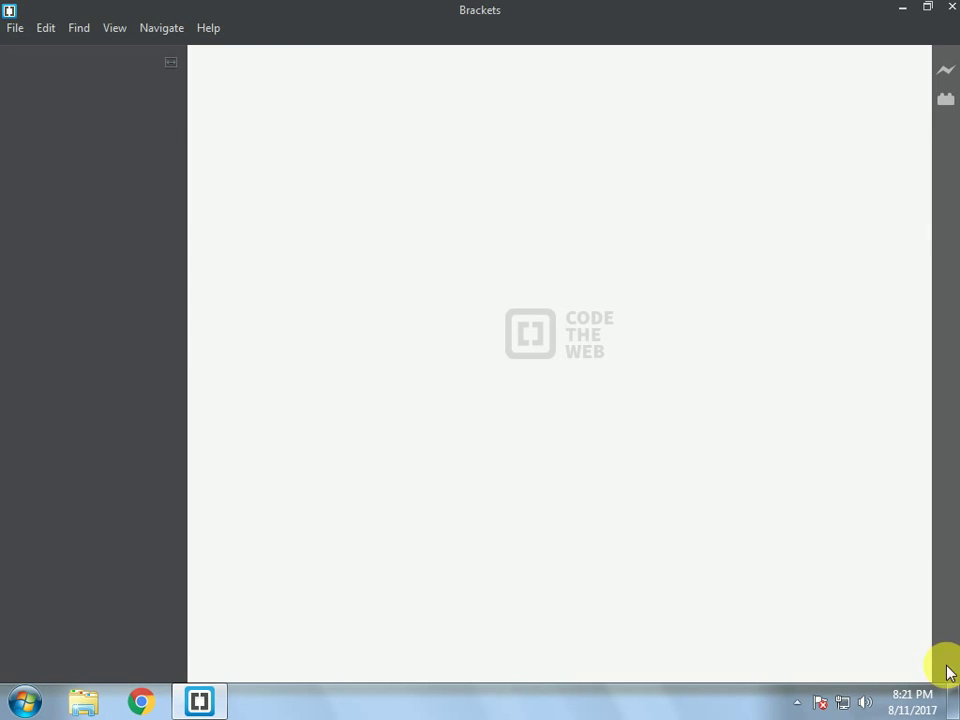
pyautogui.click(17, 29)
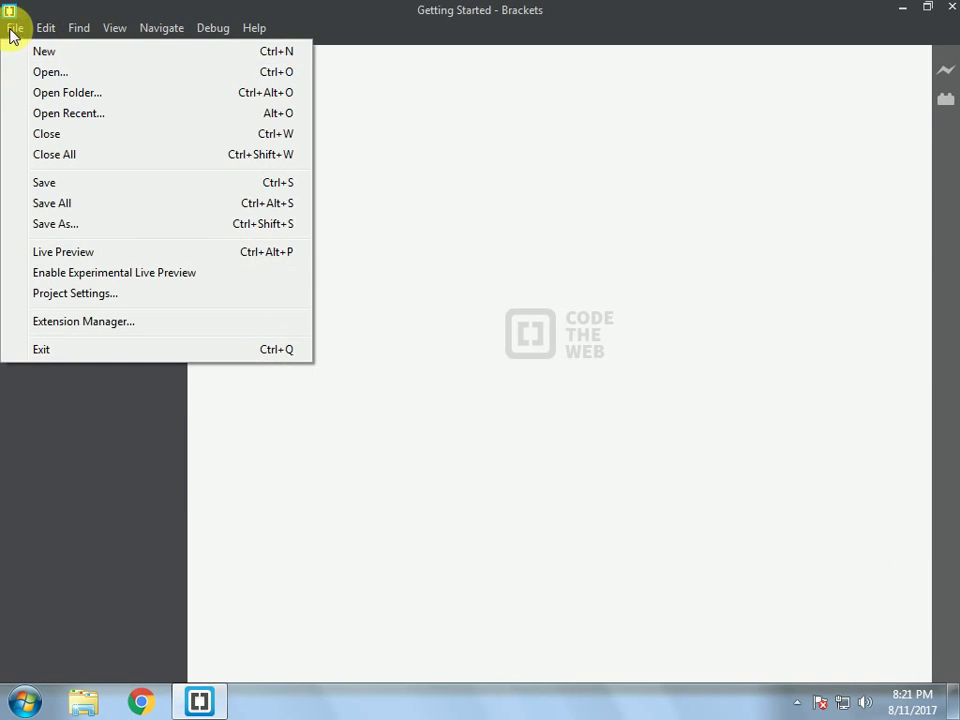
pyautogui.click(36, 51)
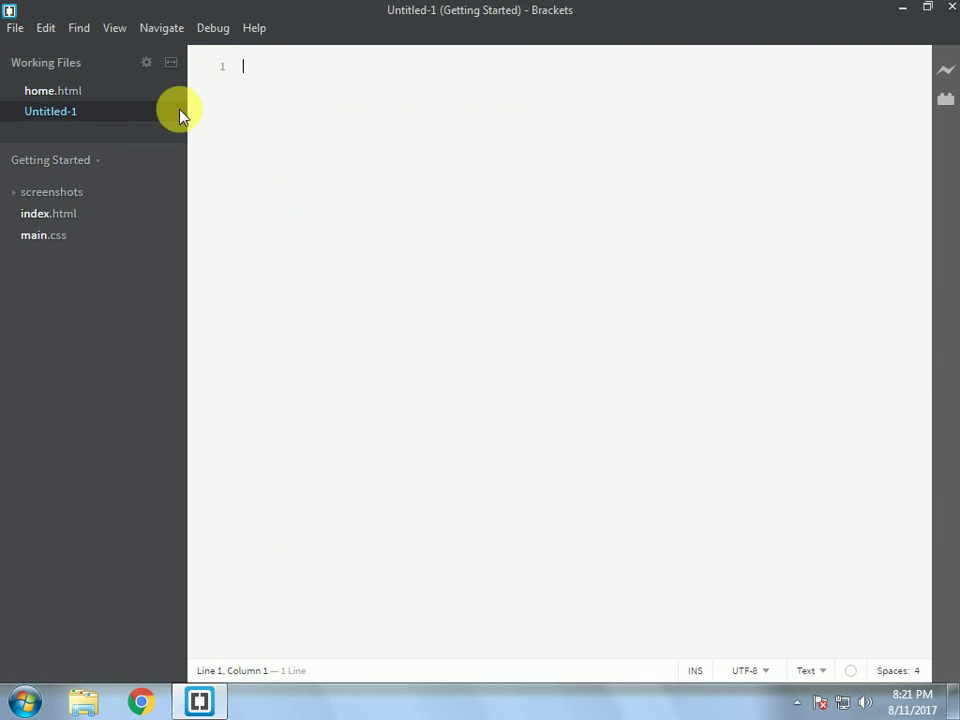
pyautogui.click(46, 28)
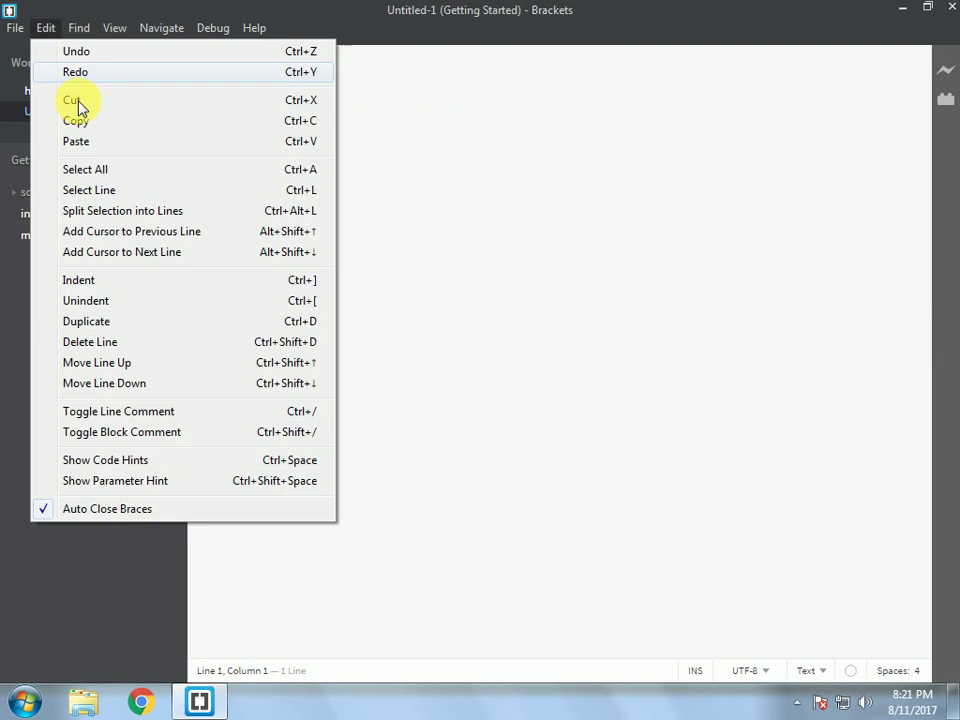
pyautogui.click(9, 10)
pyautogui.click(213, 28)
pyautogui.moveTo(114, 28)
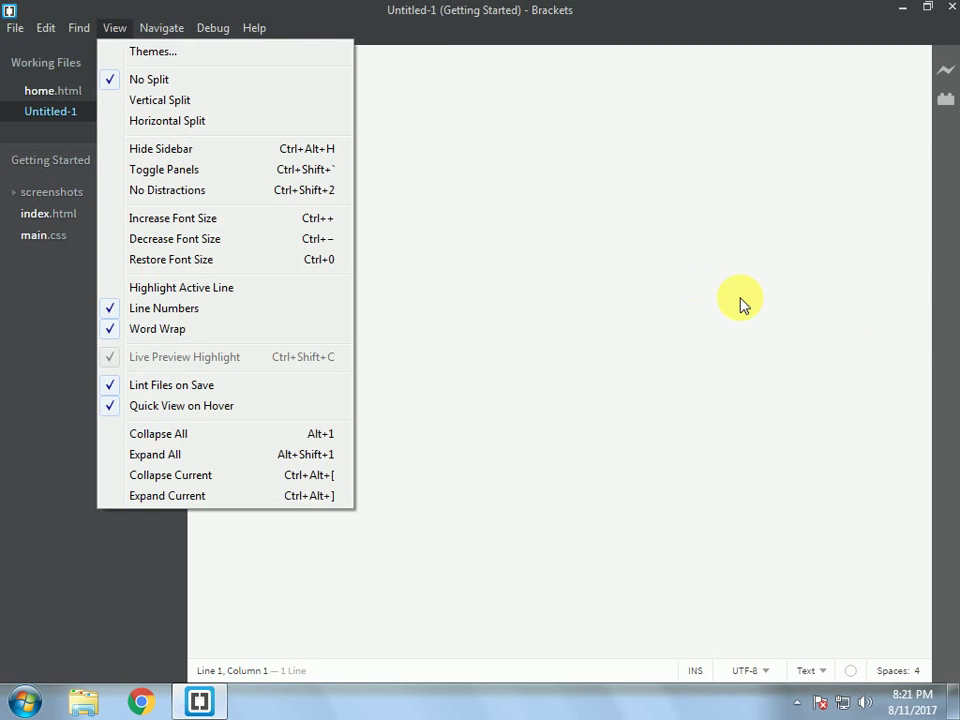
pyautogui.click(660, 256)
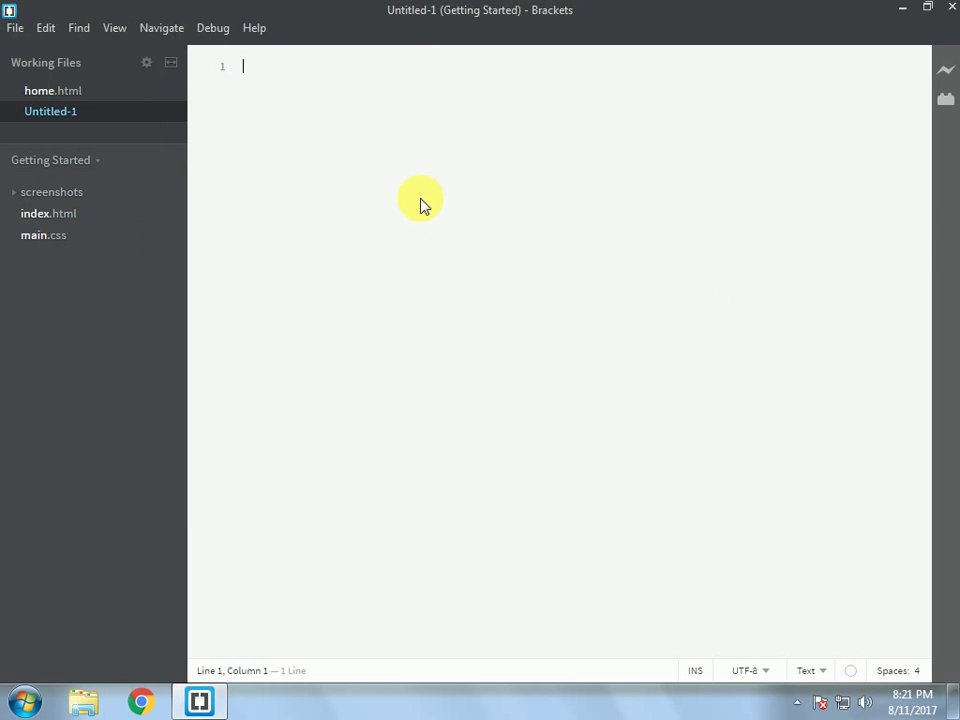
# Save the untitled file as home.html in the Desktop's website folder and close the other home.html stored on the Desktop
pyautogui.hotkey('ctrl', 's')
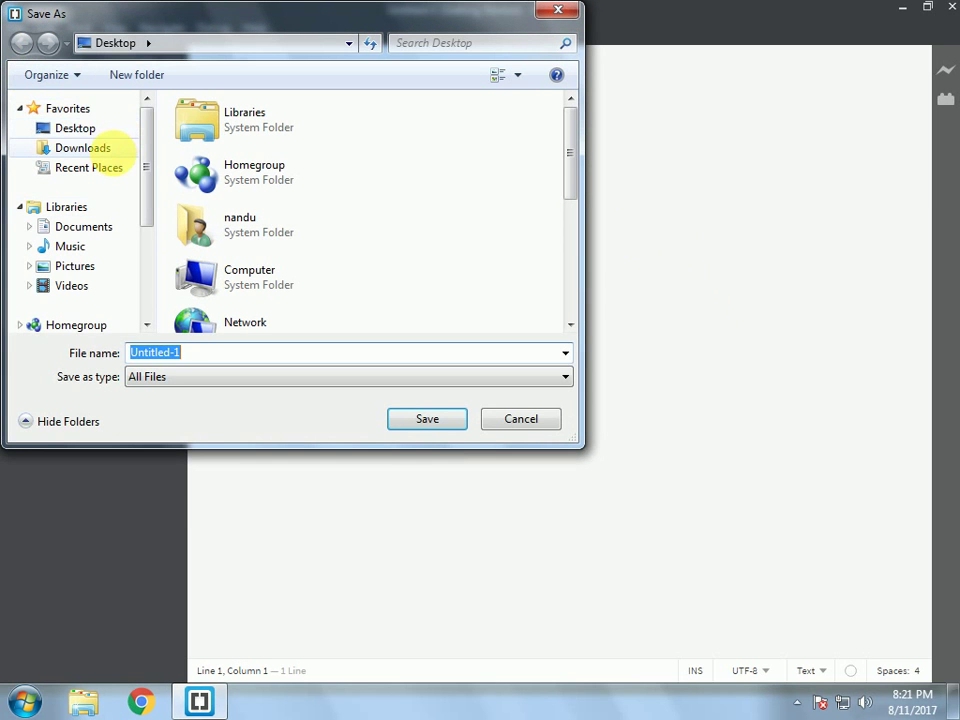
pyautogui.click(88, 129)
pyautogui.moveTo(572, 144); pyautogui.dragTo(570, 340)
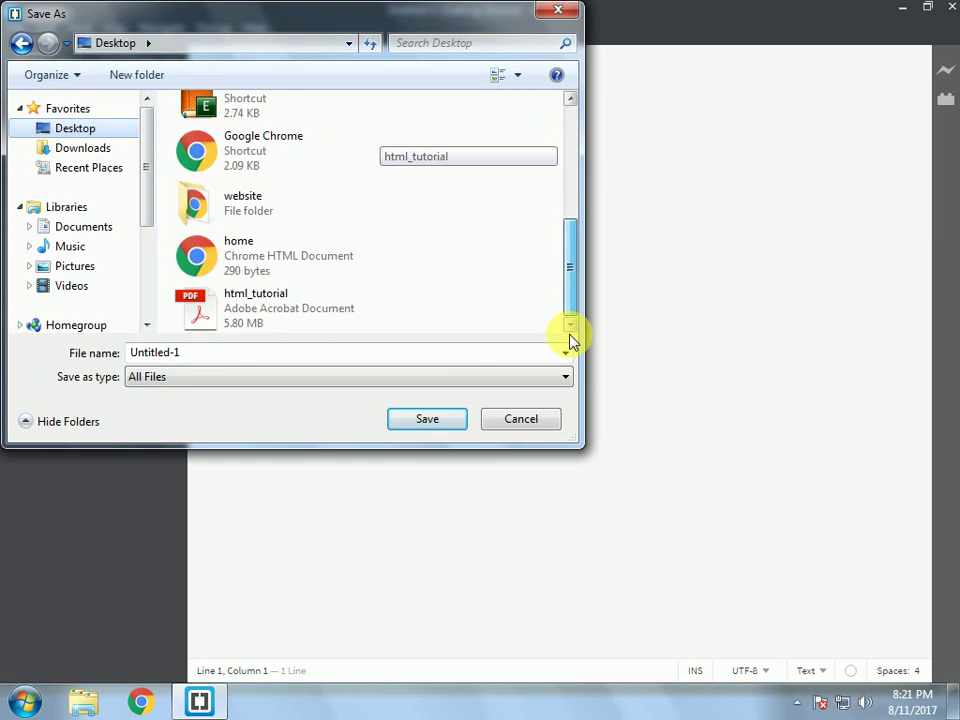
pyautogui.doubleClick(262, 210)
pyautogui.click(278, 137)
pyautogui.doubleClick(283, 355)
pyautogui.click(188, 350)
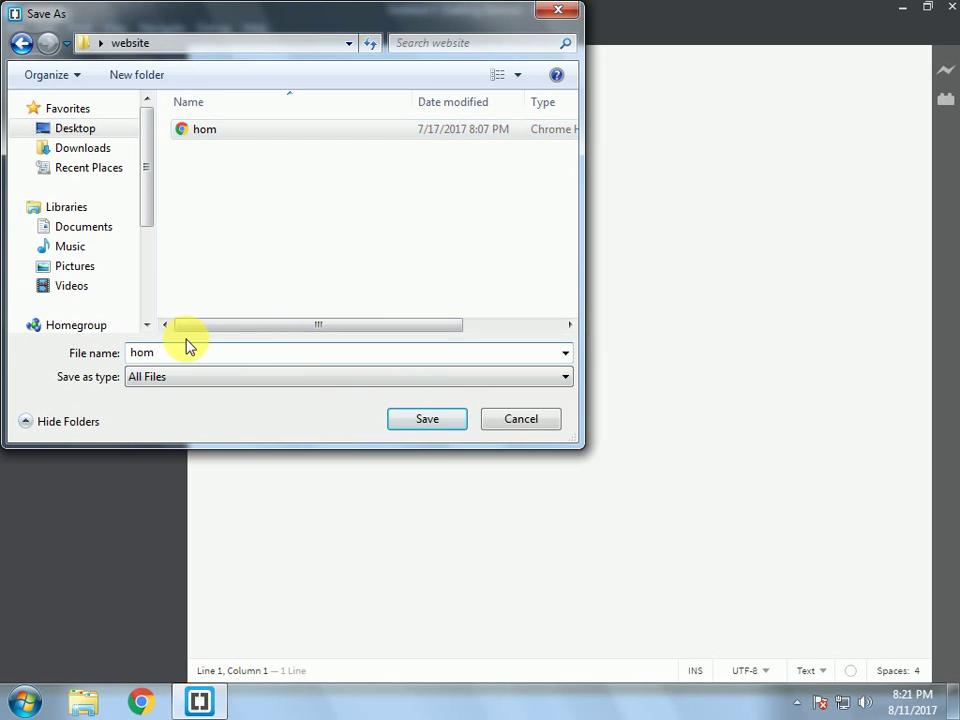
pyautogui.write('e.html')
pyautogui.press('Return')
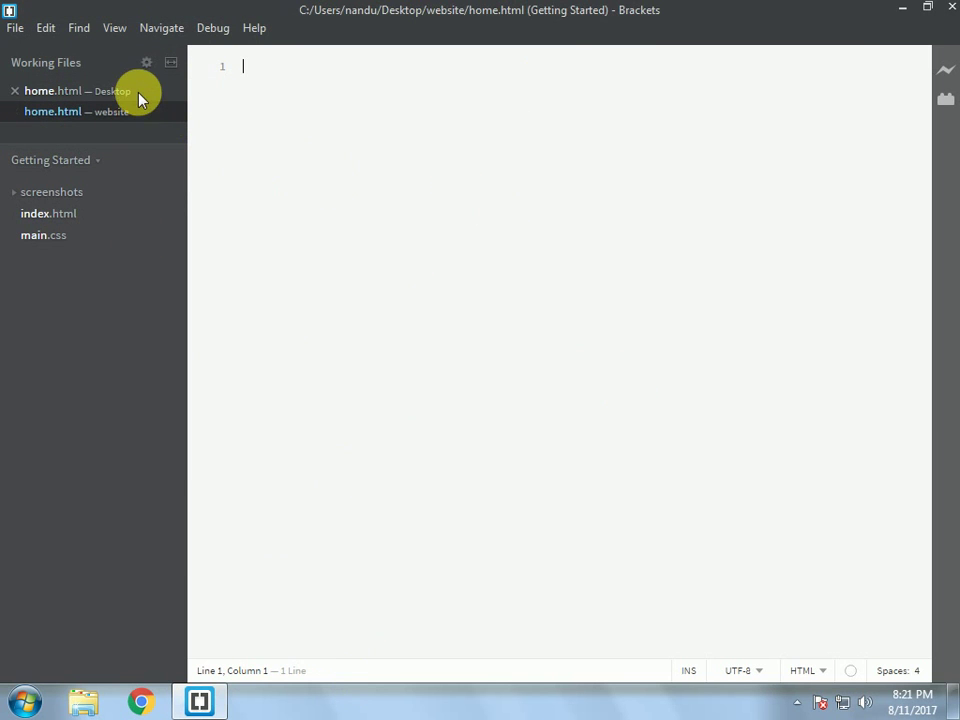
pyautogui.click(30, 92)
pyautogui.click(15, 91)
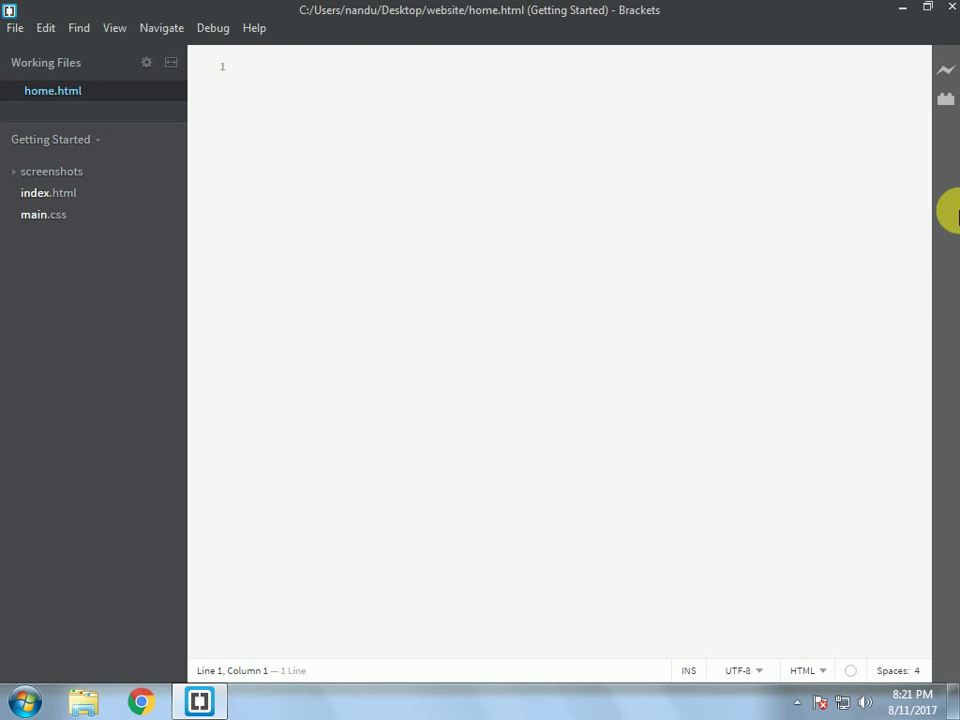
# Start home.html with the <!doctype html> declaration and an html element with blank lines between its opening and closing tags
pyautogui.write('<!doctype html>')
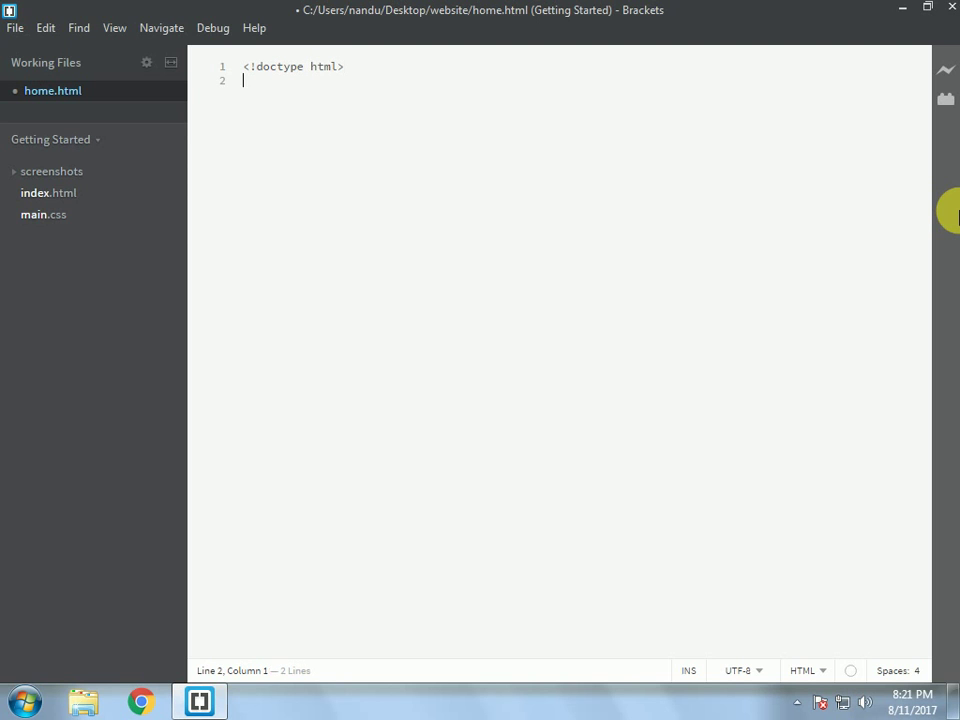
pyautogui.write('<html>')
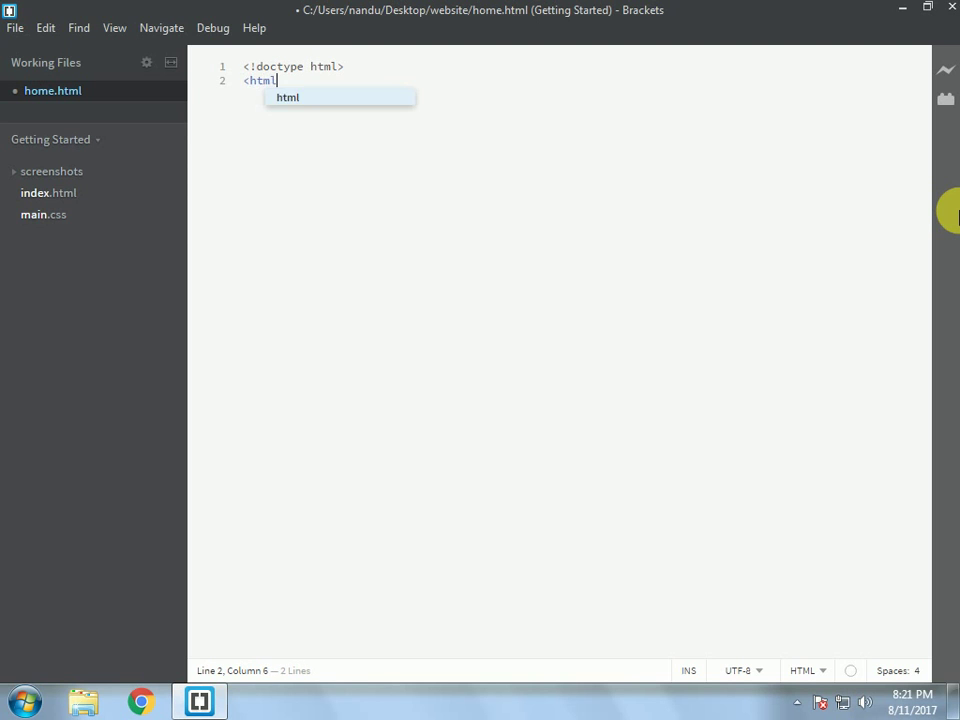
pyautogui.press('Return')
pyautogui.press('Return')
pyautogui.press('Return')
pyautogui.press('Return')
pyautogui.press('Up')
pyautogui.press('Up')
pyautogui.press('Up')
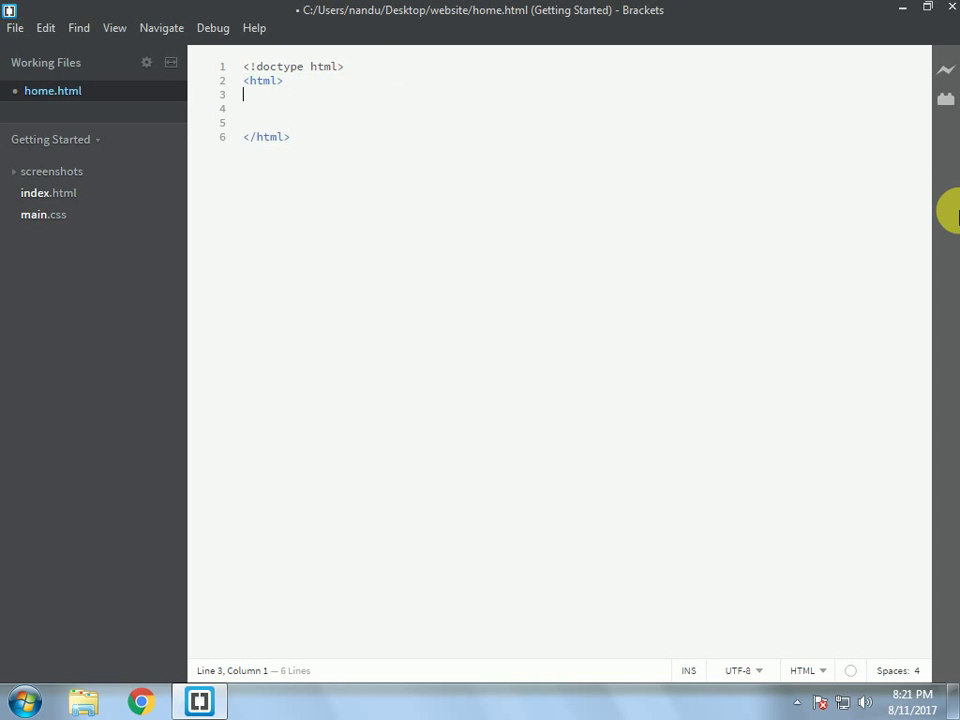
# Add a head element inside the html element, with an empty line between its opening and closing tags
pyautogui.write('<head>')
pyautogui.press('Return')
pyautogui.press('Return')
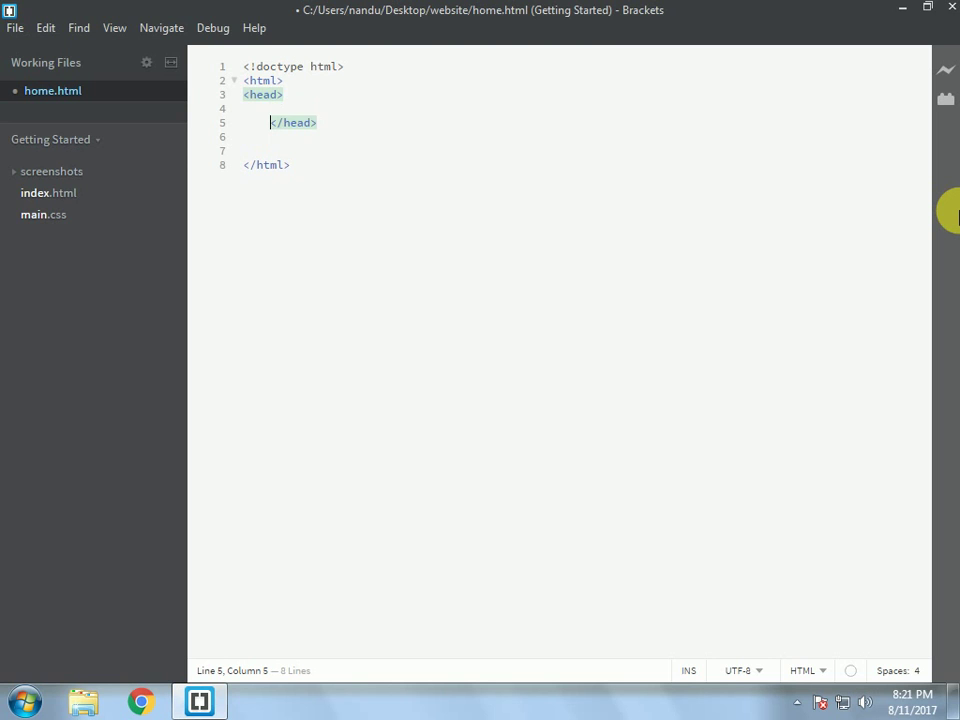
# Insert a <titile> element inside the head containing the text "this is a simple page" on its own line
pyautogui.press('Up')
pyautogui.write('<titile')
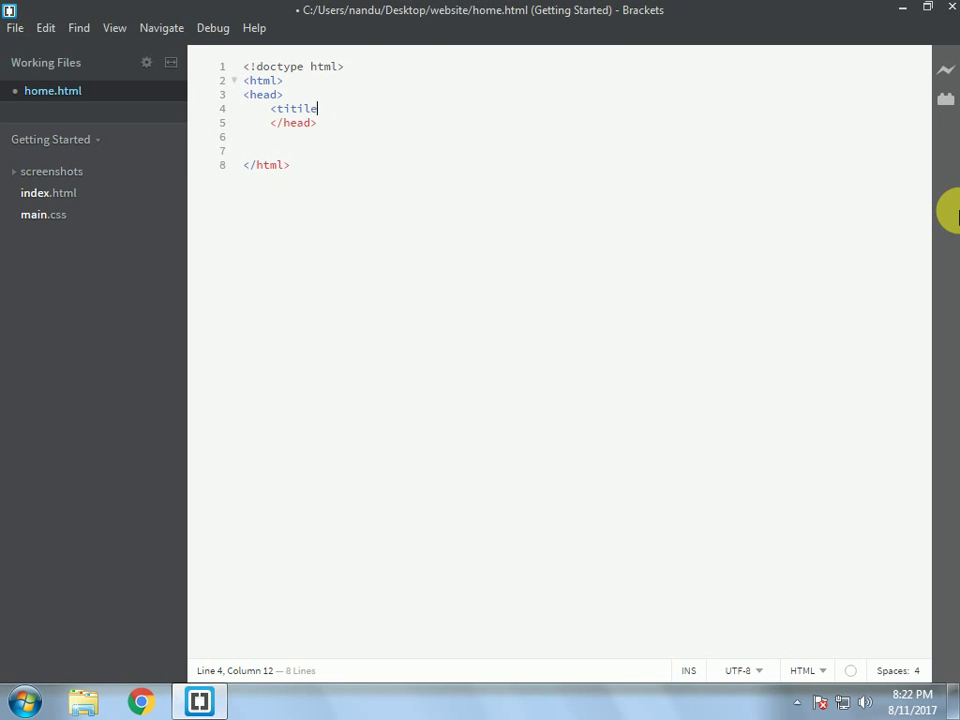
pyautogui.write('>')
pyautogui.press('Return')
pyautogui.press('Return')
pyautogui.press('Up')
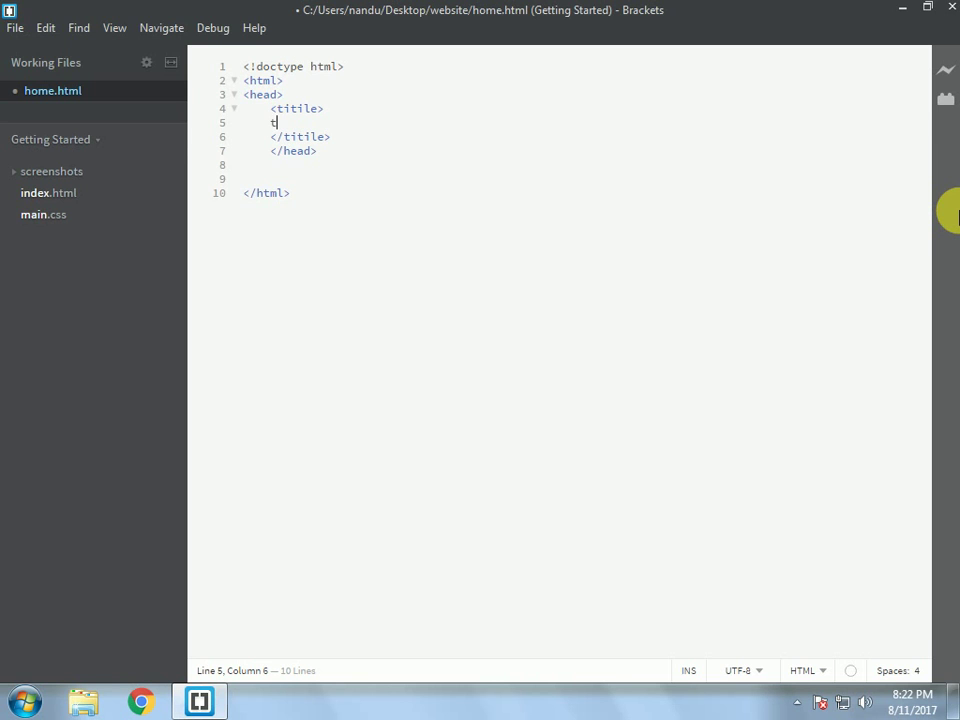
pyautogui.write('s is a simple page')
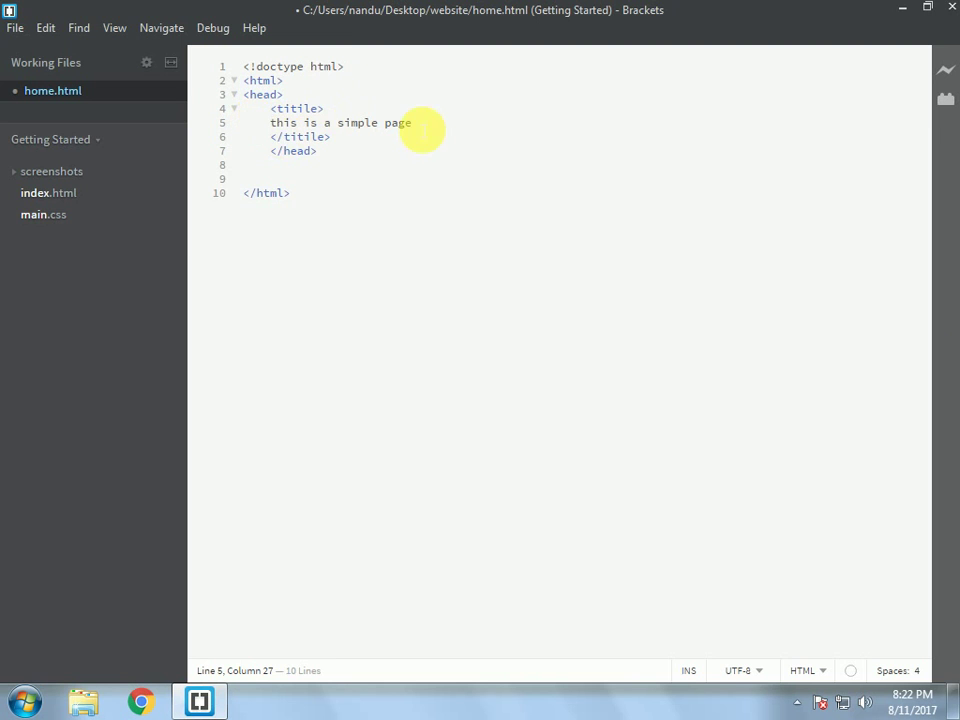
# Add a body element below the closing head tag, with blank lines between its opening and closing tags
pyautogui.click(282, 166)
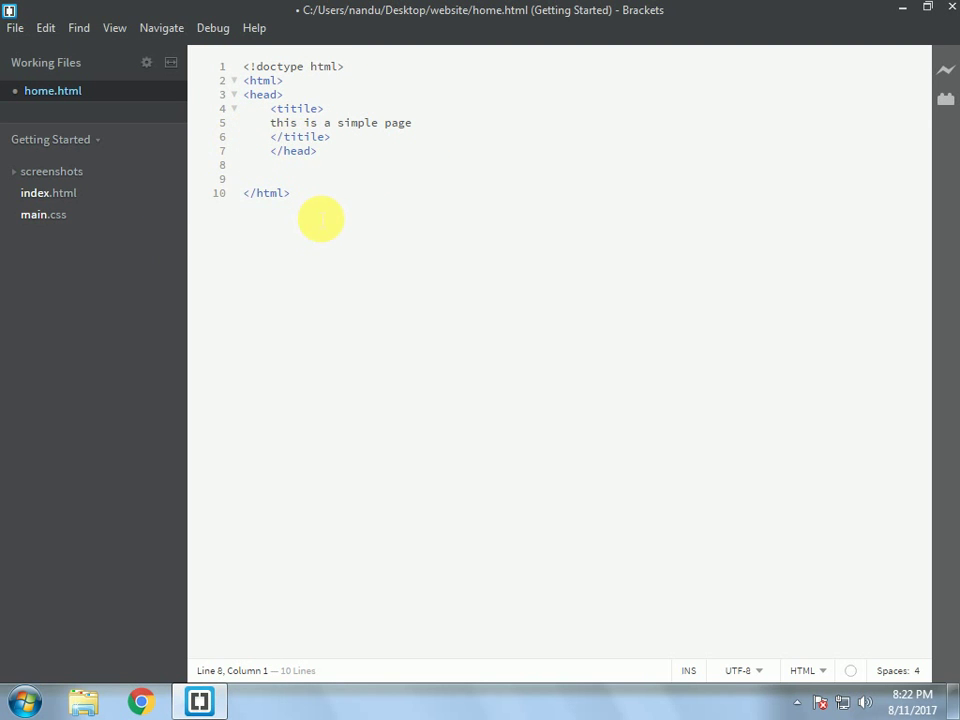
pyautogui.write('<body')
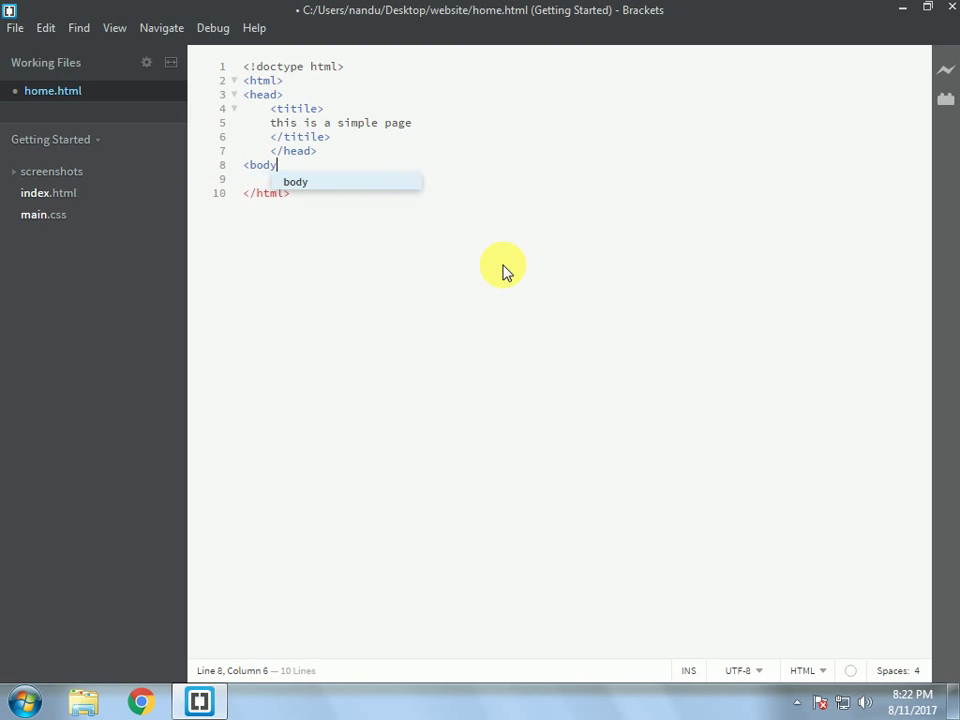
pyautogui.write('>')
pyautogui.press('Return')
pyautogui.press('Return')
pyautogui.press('Return')
pyautogui.press('Up')
pyautogui.press('Up')
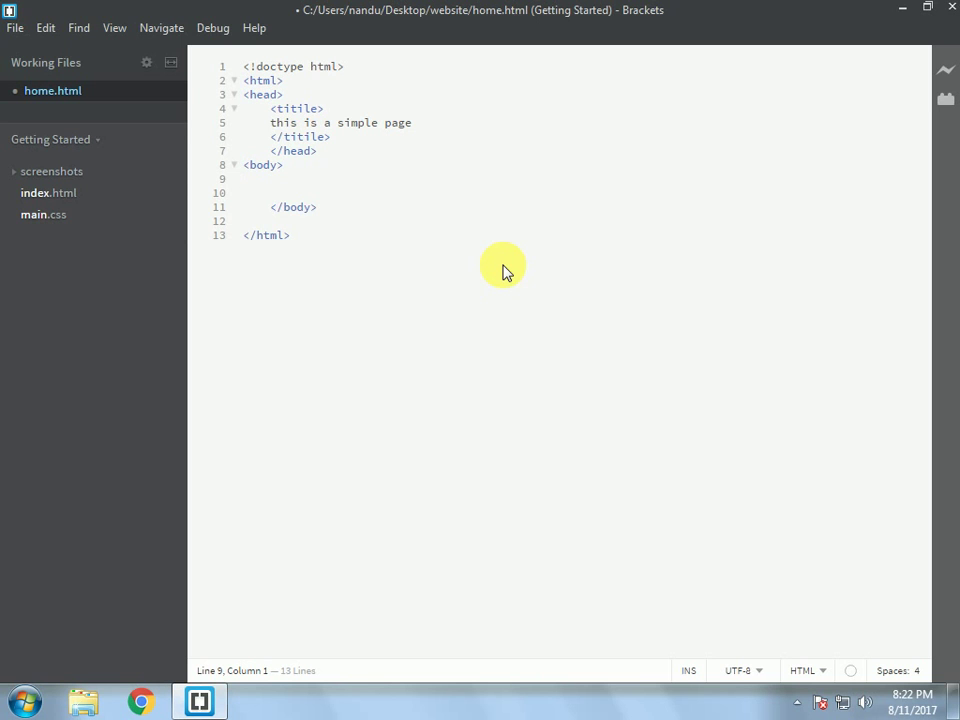
# Insert an h2 heading element on the first line inside the body
pyautogui.write('<h')
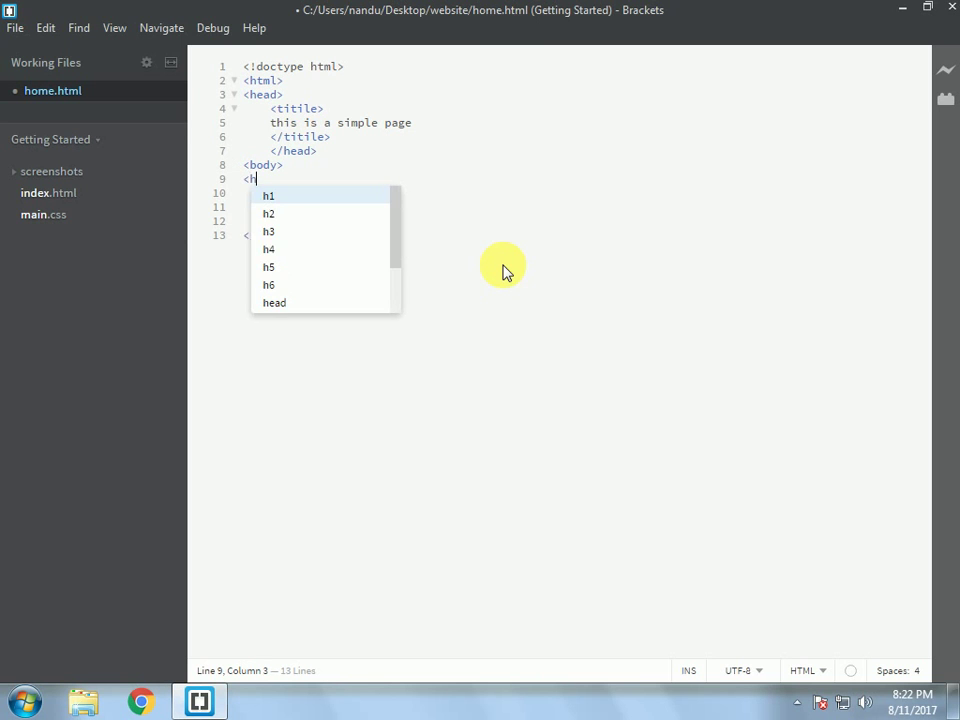
pyautogui.write('2')
pyautogui.press('Return')
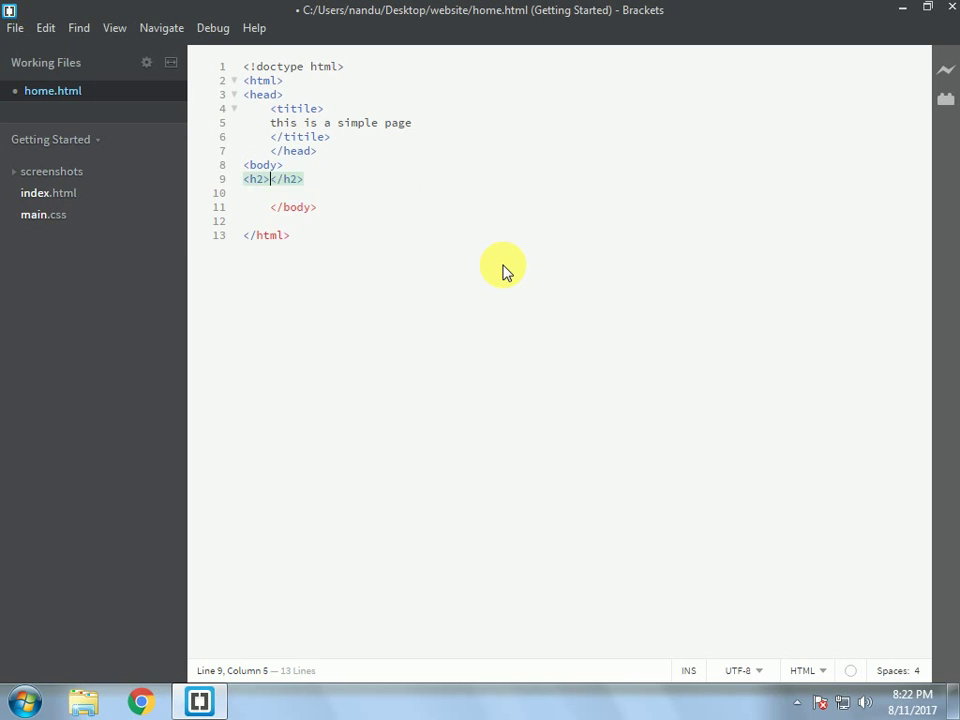